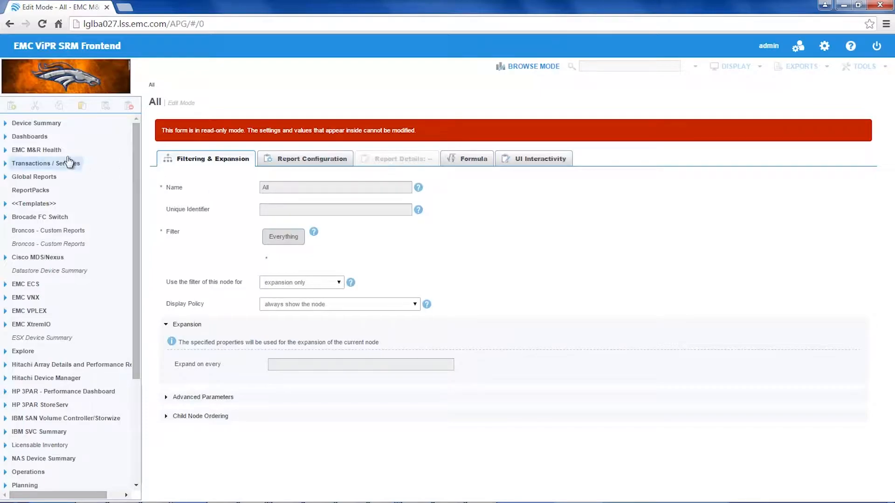
Copy the Chargeback by Bucket report found under Dashboards > Storage > Object Chargeback > Chargeback by Namespace > Namespace
{"action": "left_click", "coordinate": [6, 137]}
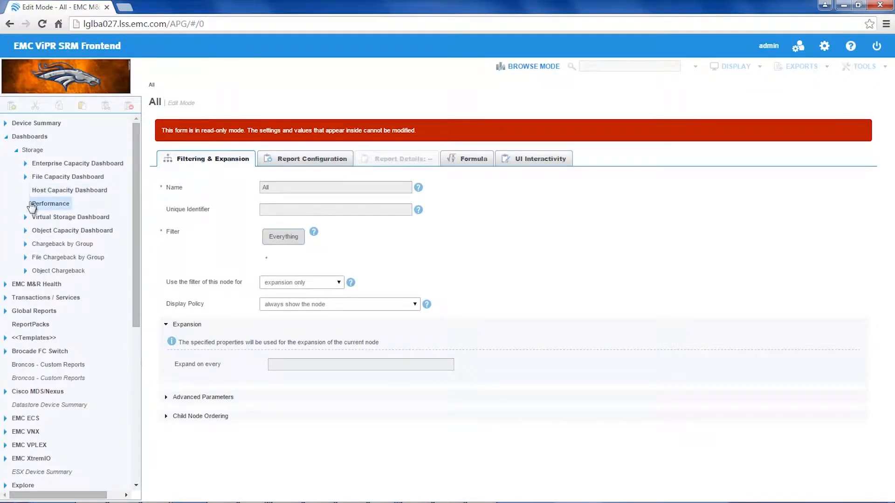
{"action": "left_click", "coordinate": [25, 271]}
{"action": "left_click", "coordinate": [37, 284]}
{"action": "left_click", "coordinate": [45, 297]}
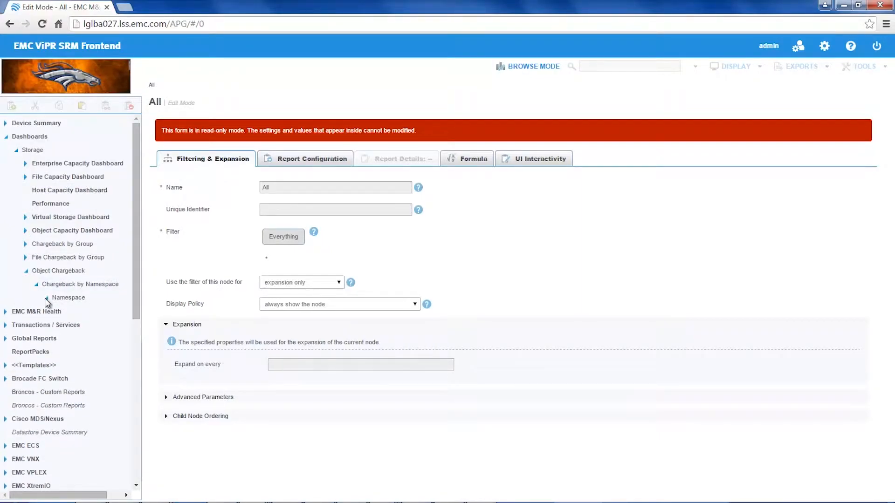
{"action": "left_click", "coordinate": [88, 316]}
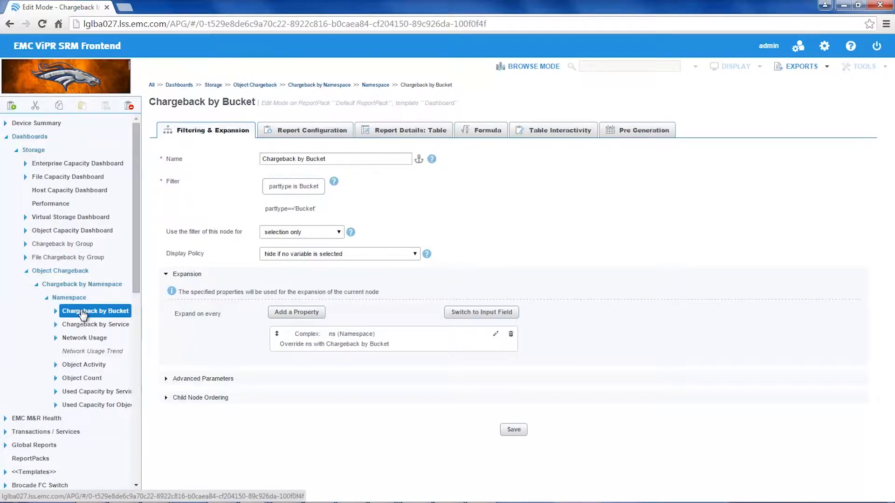
{"action": "left_click", "coordinate": [60, 107]}
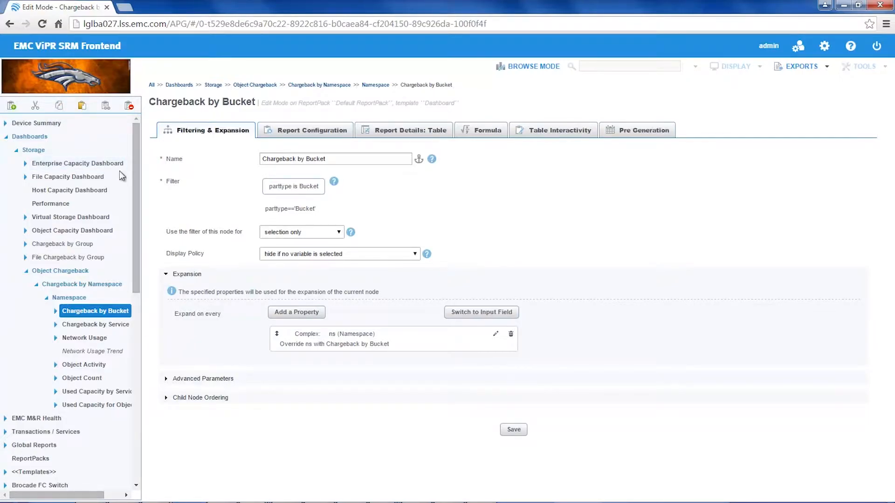
Paste the copied report as a child of Broncos - Custom Reports with its parents' filters combined, and check it in browse mode
{"action": "left_click_drag", "start_coordinate": [135, 180], "coordinate": [130, 270]}
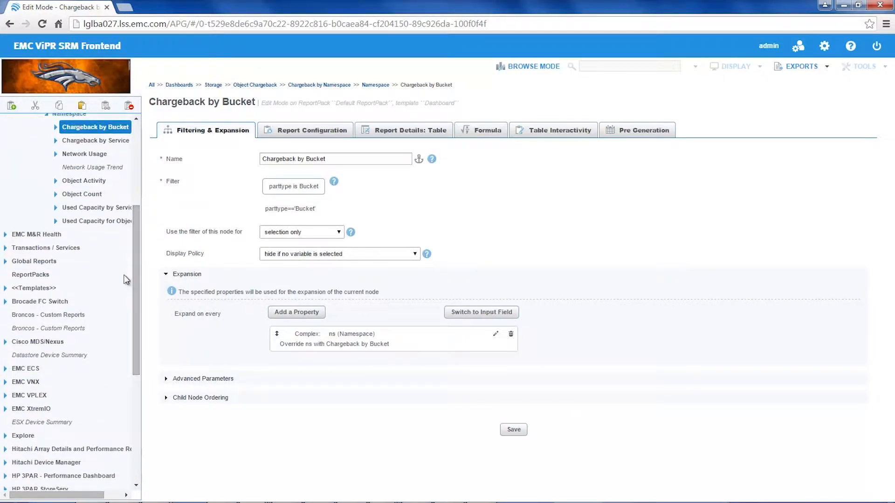
{"action": "left_click", "coordinate": [45, 316]}
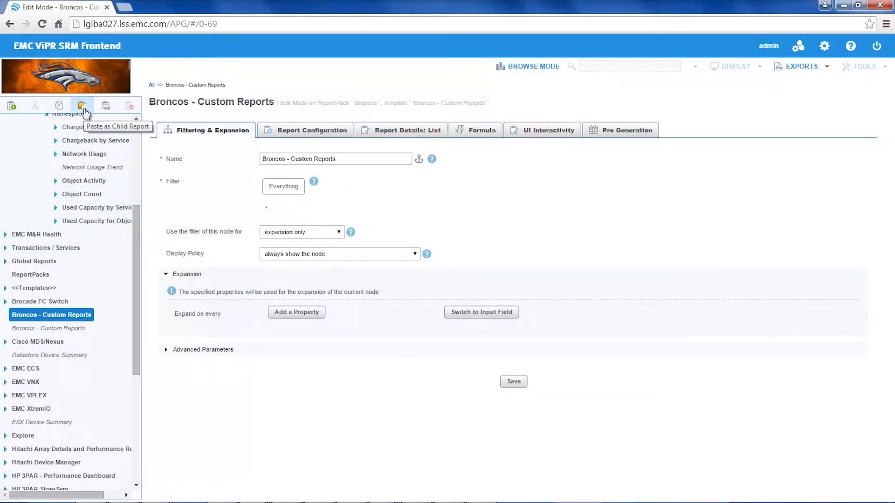
{"action": "left_click", "coordinate": [83, 108]}
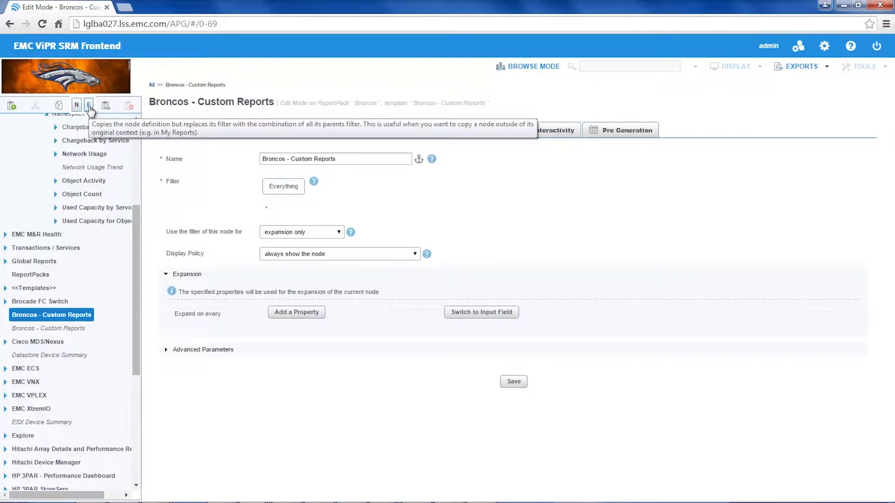
{"action": "left_click", "coordinate": [89, 107]}
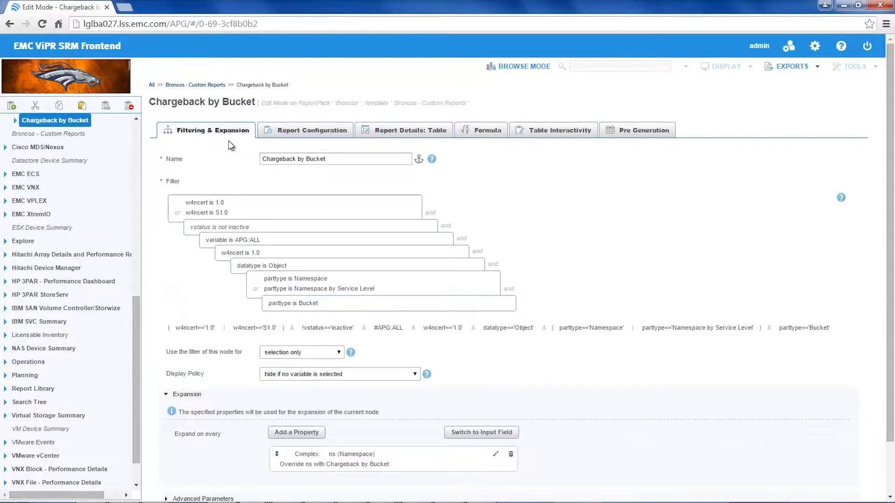
{"action": "left_click", "coordinate": [535, 76]}
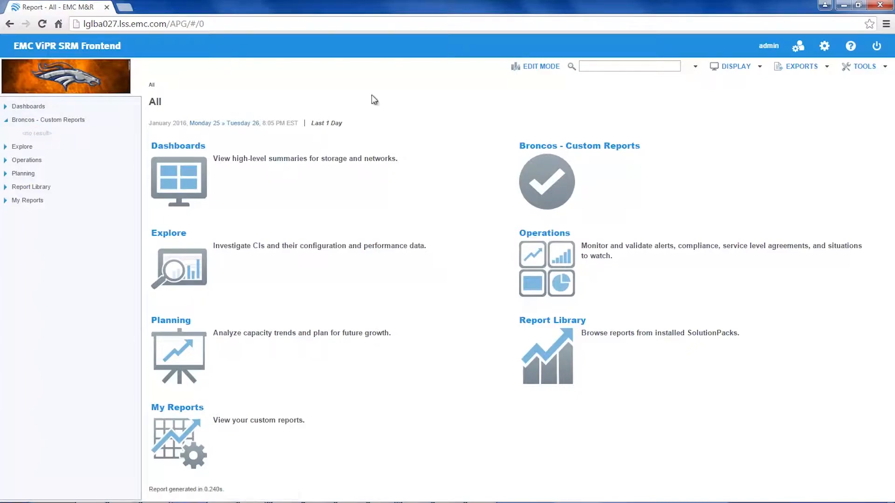
In edit mode, rename the Chargeback by Bucket report under Broncos - Custom Reports to "Chargeback by Bucket - All Namespaces"
{"action": "left_click", "coordinate": [543, 64]}
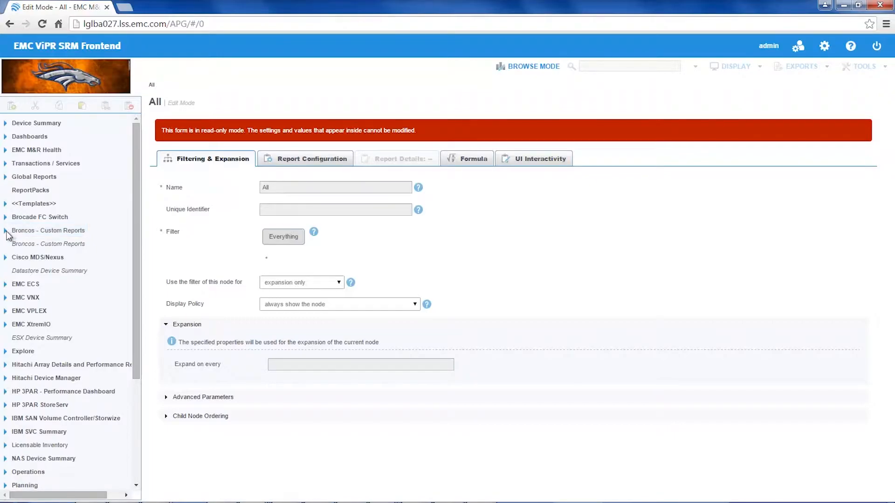
{"action": "left_click", "coordinate": [6, 231]}
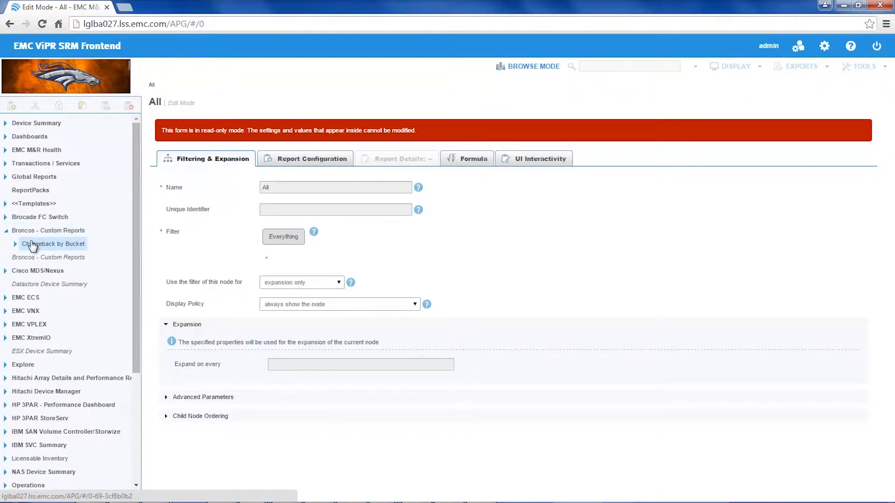
{"action": "left_click", "coordinate": [32, 244]}
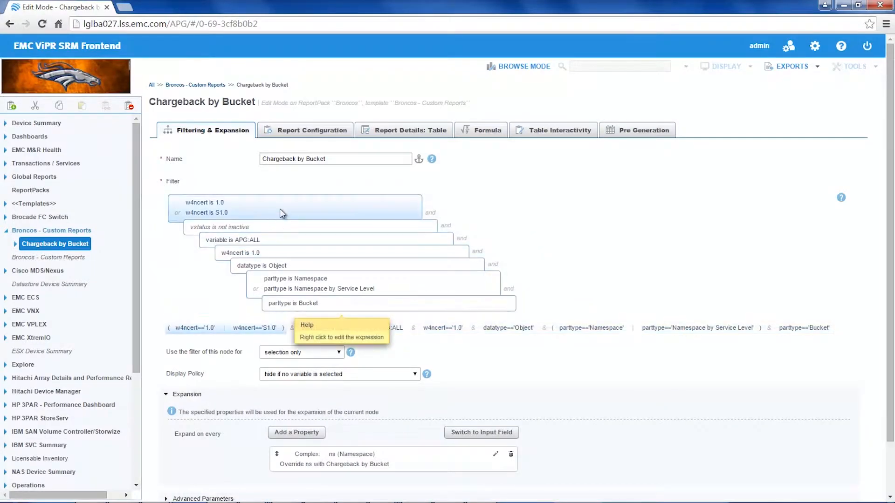
{"action": "left_click", "coordinate": [341, 162]}
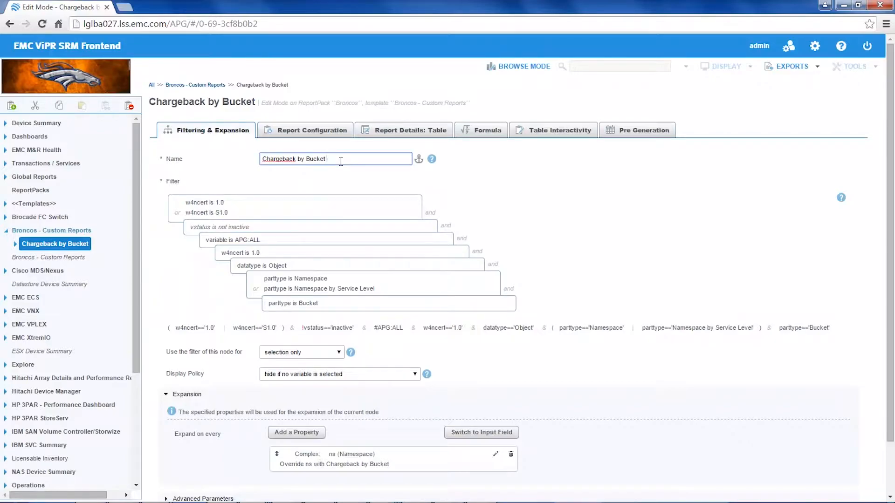
{"action": "type", "text": "- All Names"}
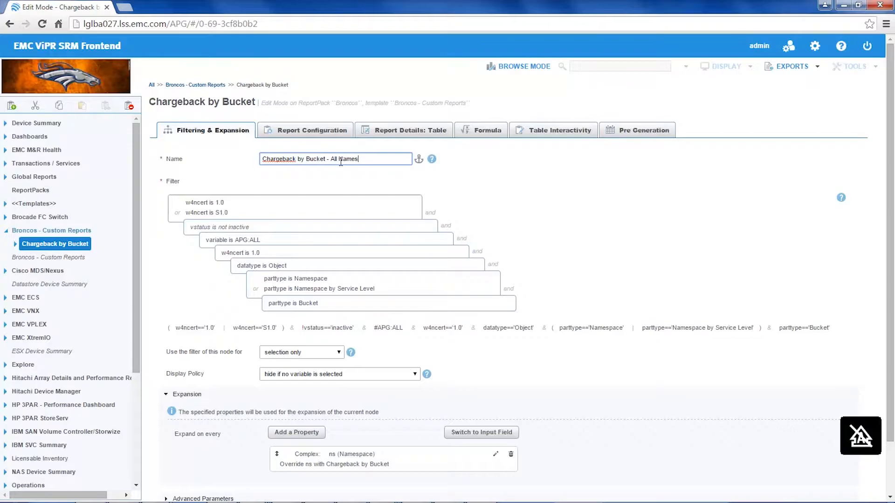
{"action": "type", "text": "paces"}
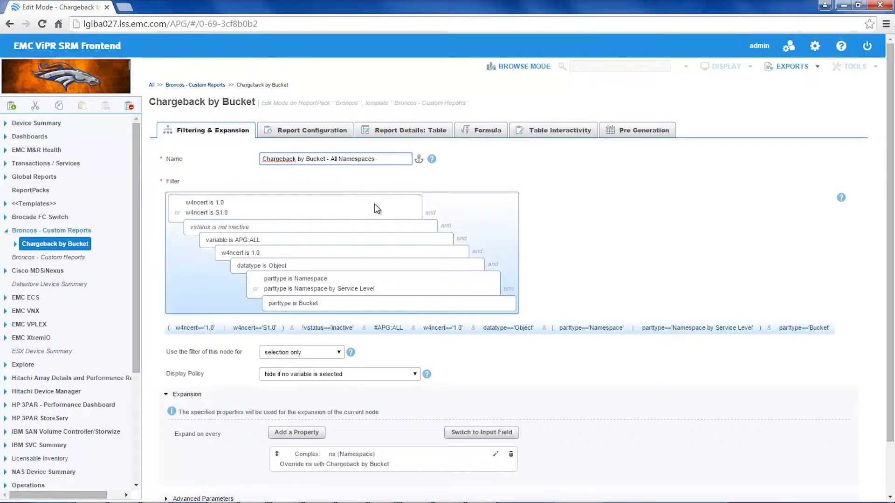
Set the report's display policy to always show the node, save it, and check the report tree in browse mode
{"action": "left_click", "coordinate": [329, 376]}
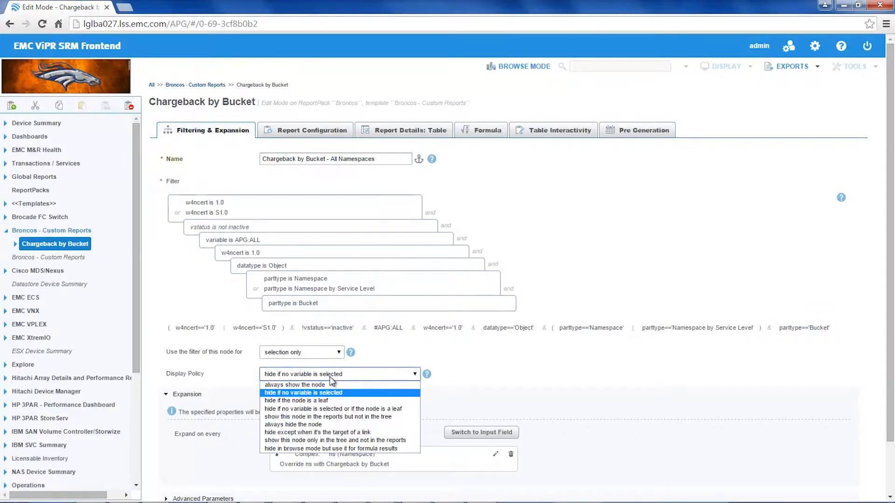
{"action": "left_click", "coordinate": [307, 385]}
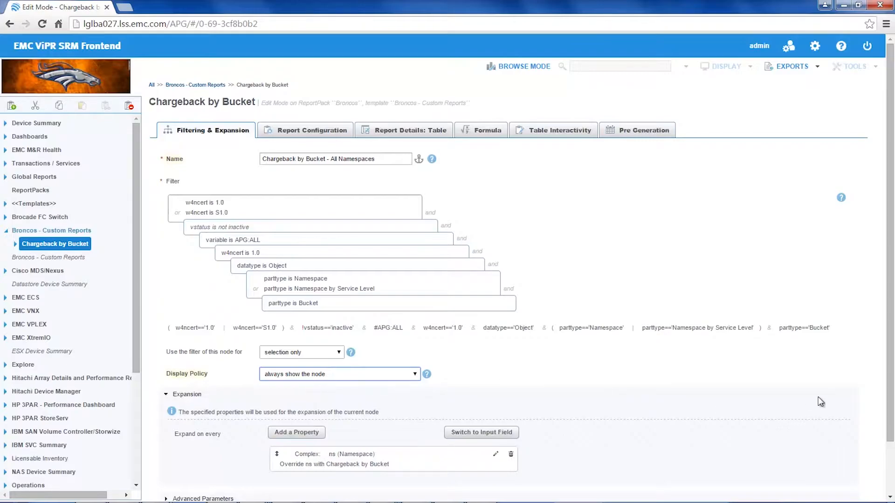
{"action": "scroll", "coordinate": [792, 434], "scroll_direction": "down", "scroll_amount": 2}
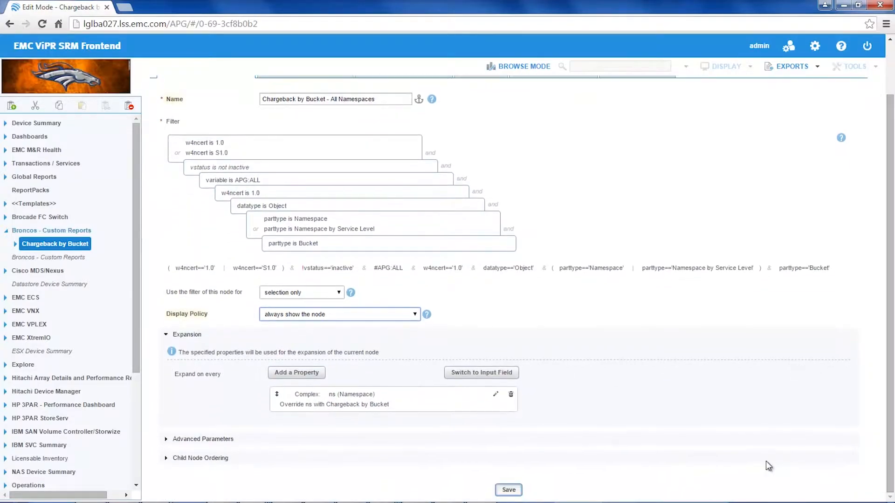
{"action": "left_click", "coordinate": [508, 489]}
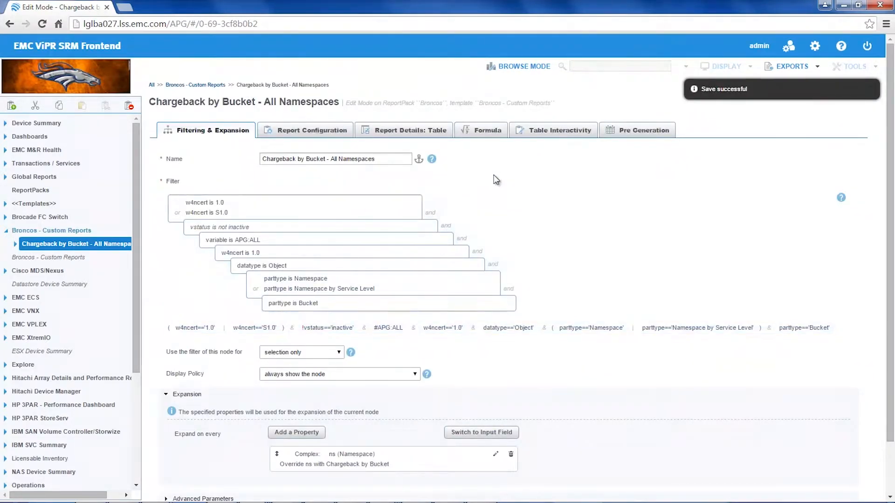
{"action": "left_click", "coordinate": [512, 67]}
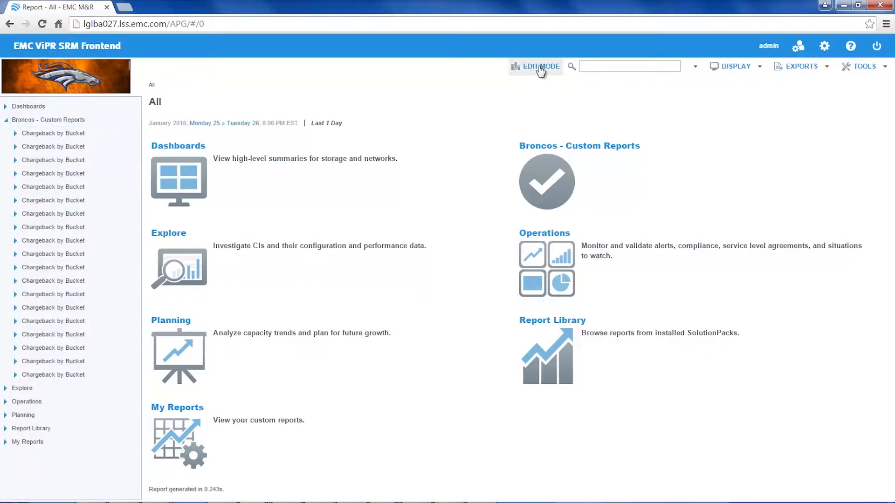
Reopen the custom report in edit mode, delete its ns (Namespace) expansion property, and save
{"action": "left_click", "coordinate": [541, 67]}
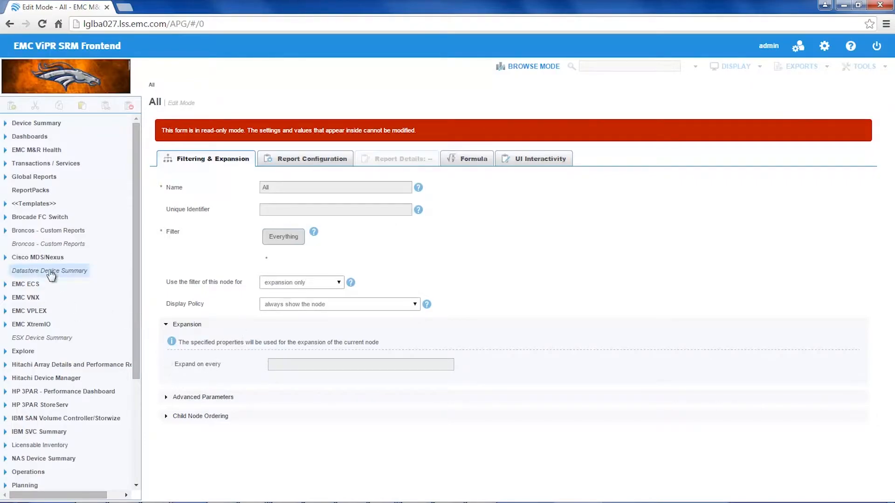
{"action": "left_click", "coordinate": [19, 232]}
{"action": "left_click", "coordinate": [37, 244]}
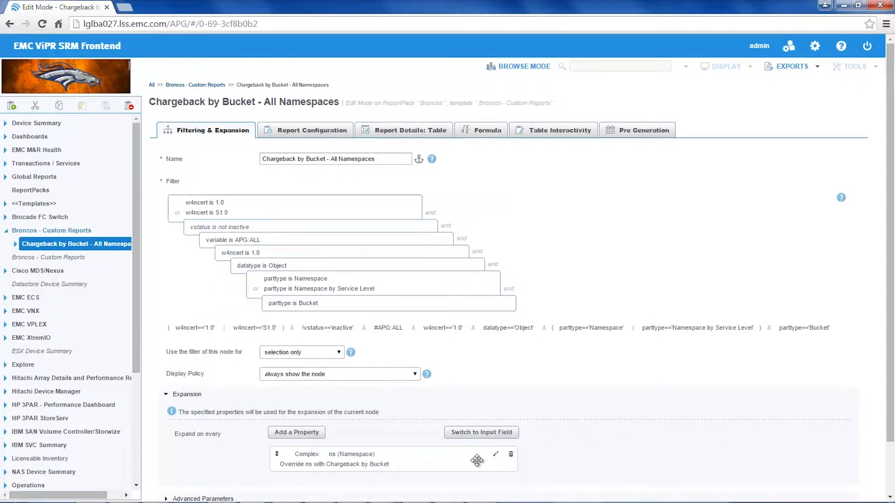
{"action": "left_click", "coordinate": [511, 454]}
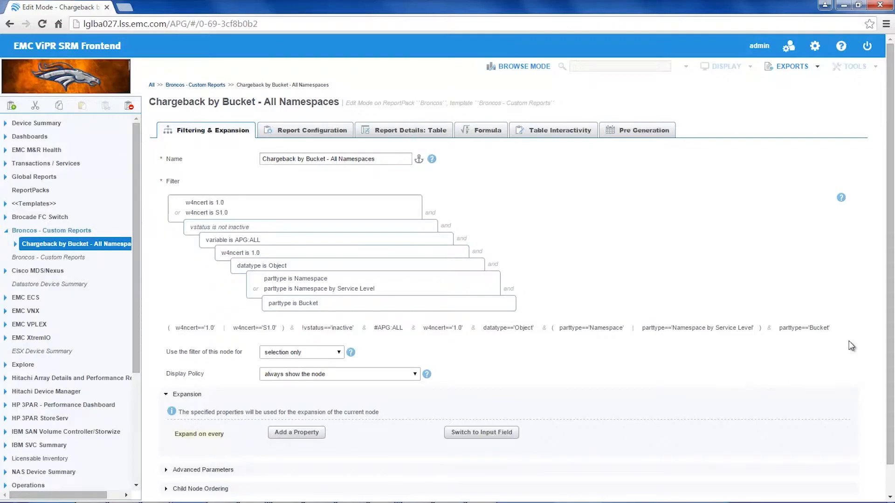
{"action": "scroll", "coordinate": [888, 335], "scroll_direction": "down", "scroll_amount": 1}
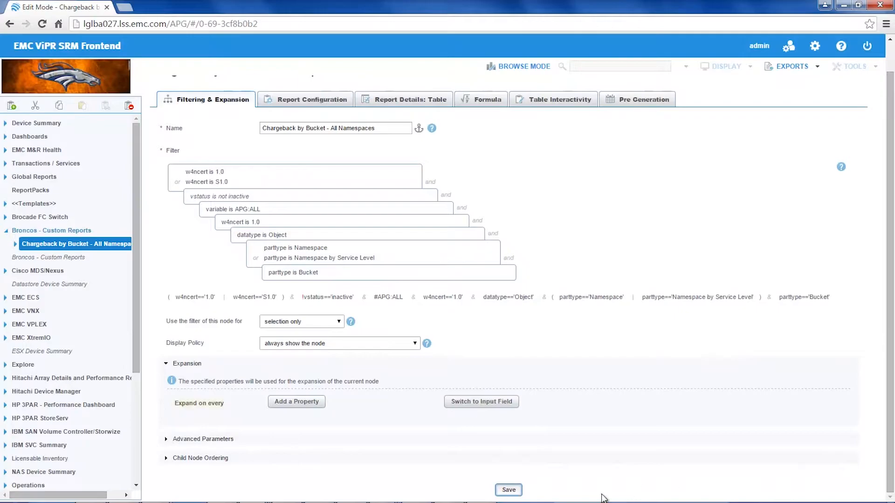
{"action": "left_click", "coordinate": [508, 490]}
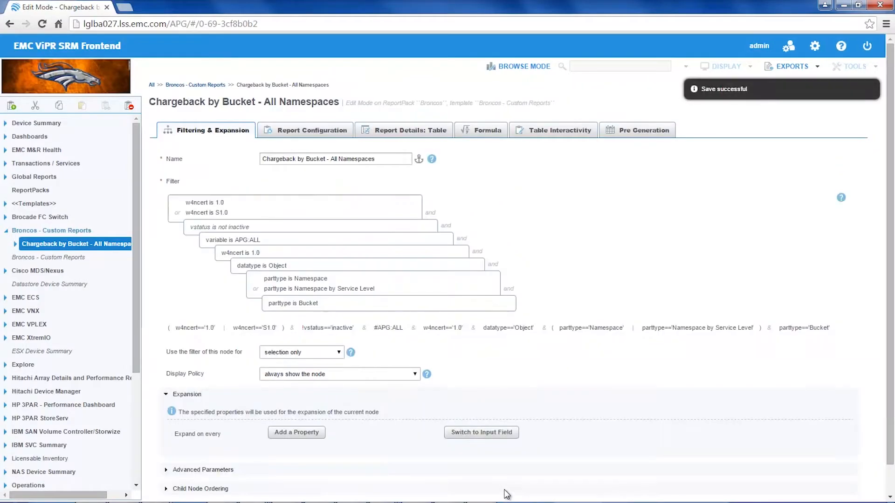
View the Chargeback by Bucket - All Namespaces report in browse mode to check its data
{"action": "left_click", "coordinate": [525, 70]}
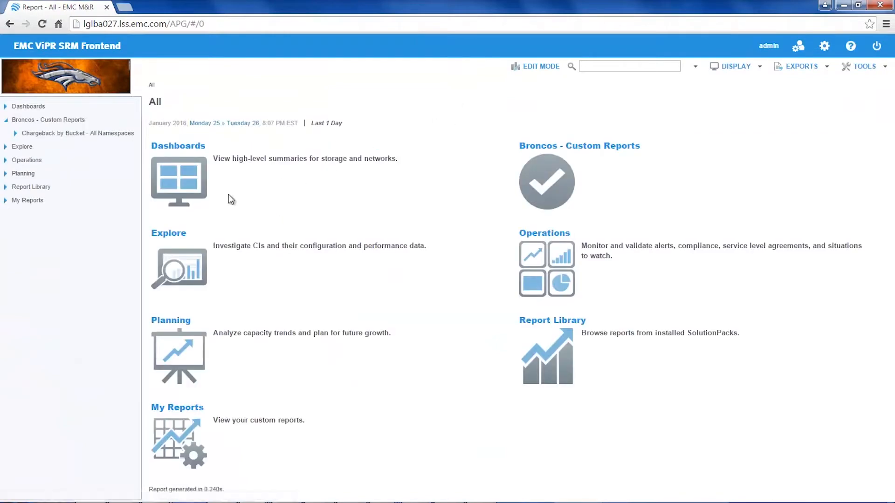
{"action": "left_click", "coordinate": [15, 134]}
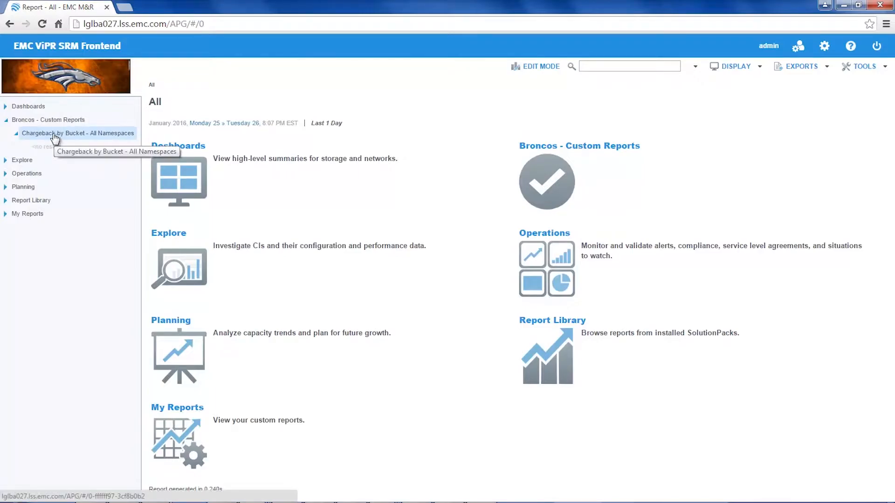
{"action": "left_click", "coordinate": [55, 135]}
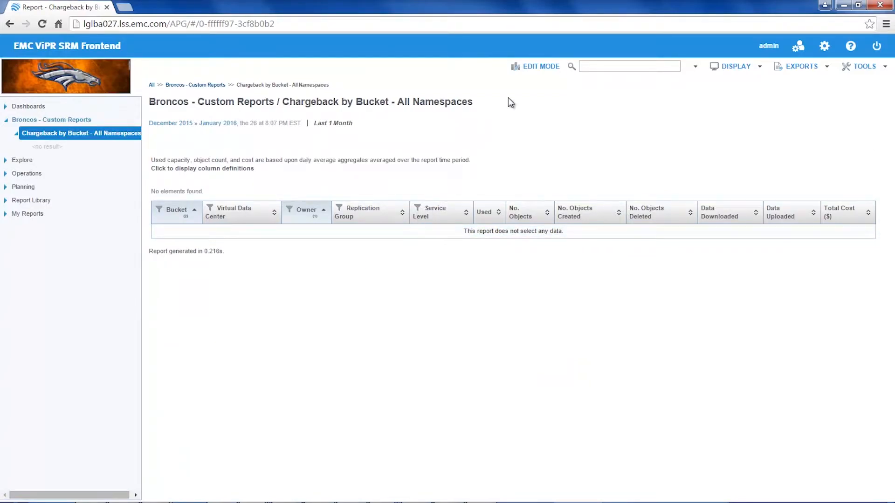
Return to edit mode and remove both w4ncert conditions, the 1.0 or S1.0 group and the single 1.0 one, from the report's filter
{"action": "left_click", "coordinate": [534, 67]}
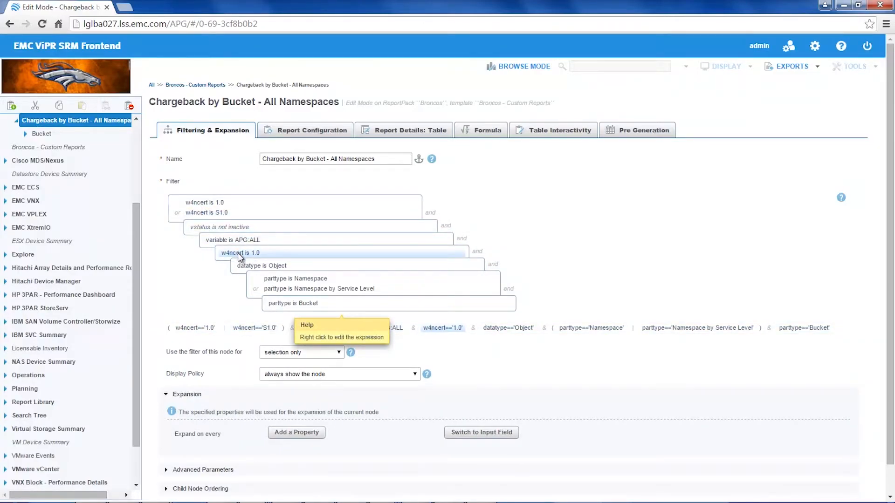
{"action": "right_click", "coordinate": [242, 214]}
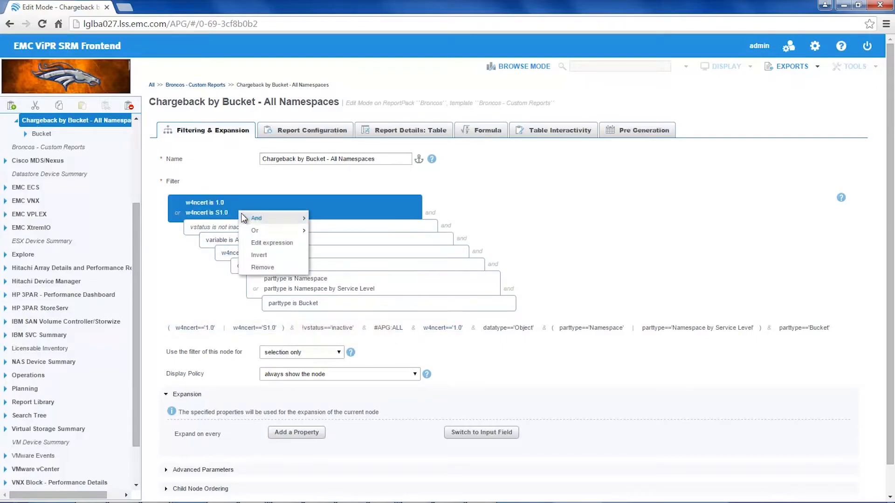
{"action": "left_click", "coordinate": [261, 267]}
{"action": "right_click", "coordinate": [343, 213]}
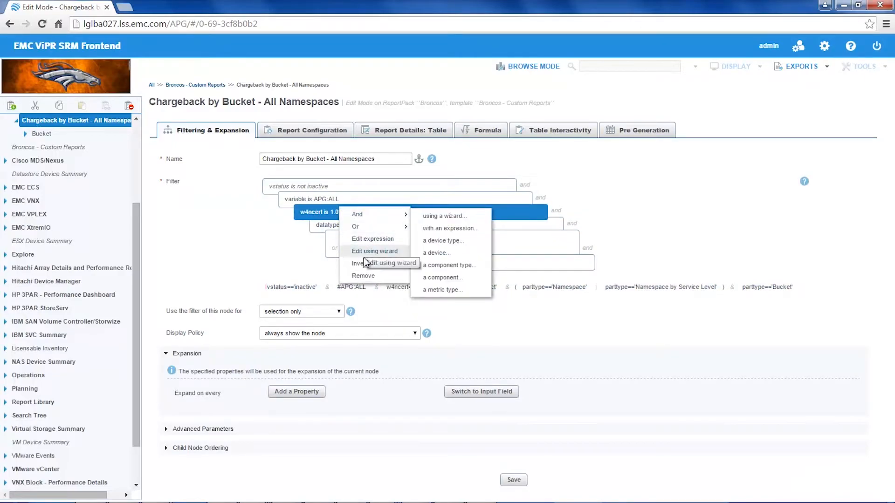
{"action": "left_click", "coordinate": [363, 275]}
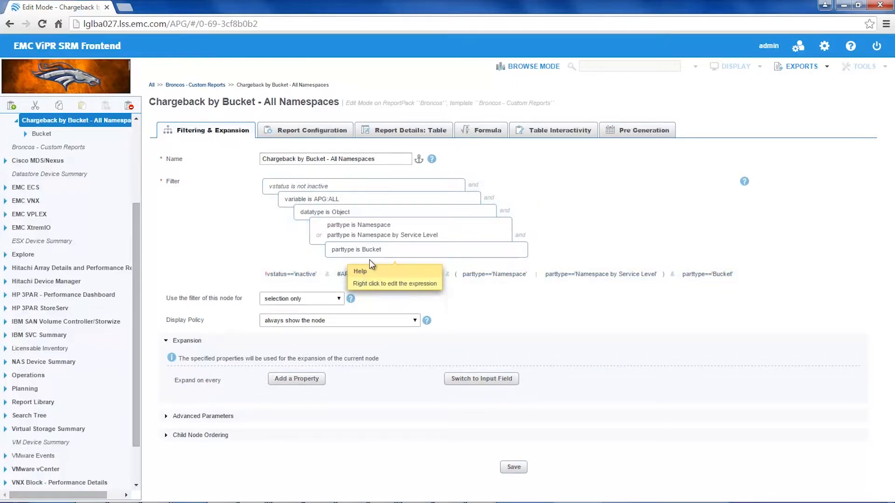
Remove the "parttype is Namespace or Namespace by Service Level" condition from the filter and save the report
{"action": "right_click", "coordinate": [453, 229]}
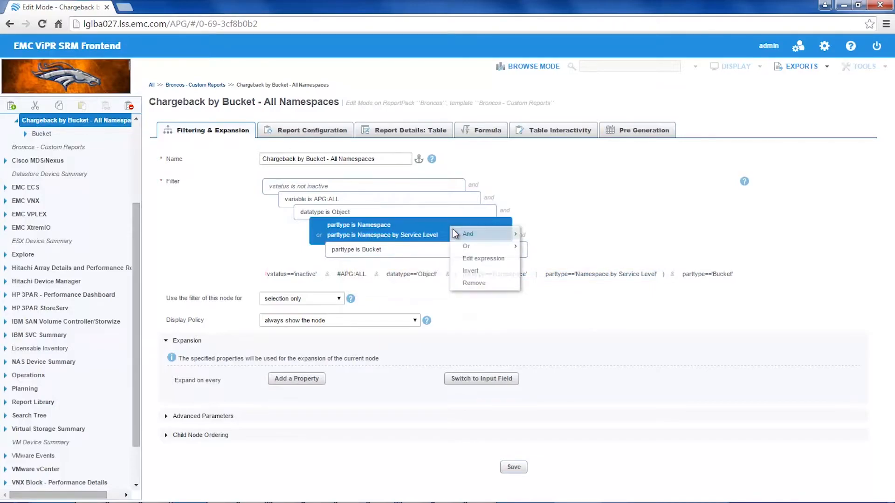
{"action": "left_click", "coordinate": [468, 282]}
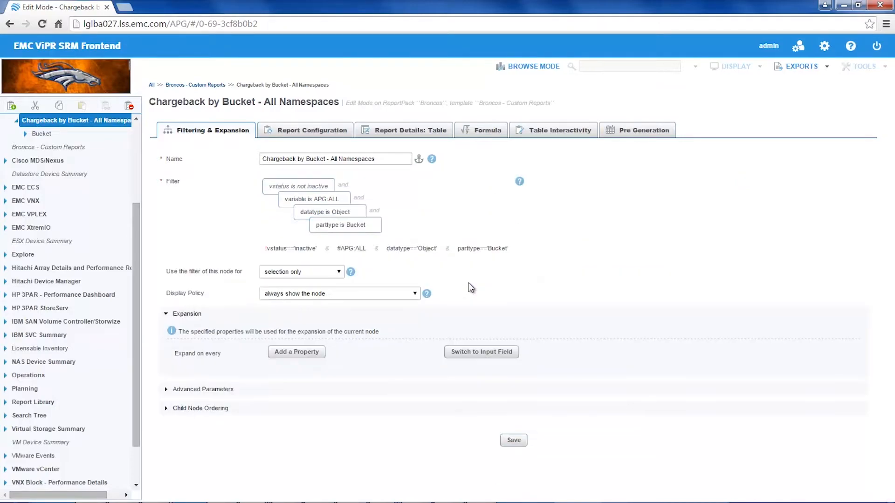
{"action": "left_click", "coordinate": [513, 443]}
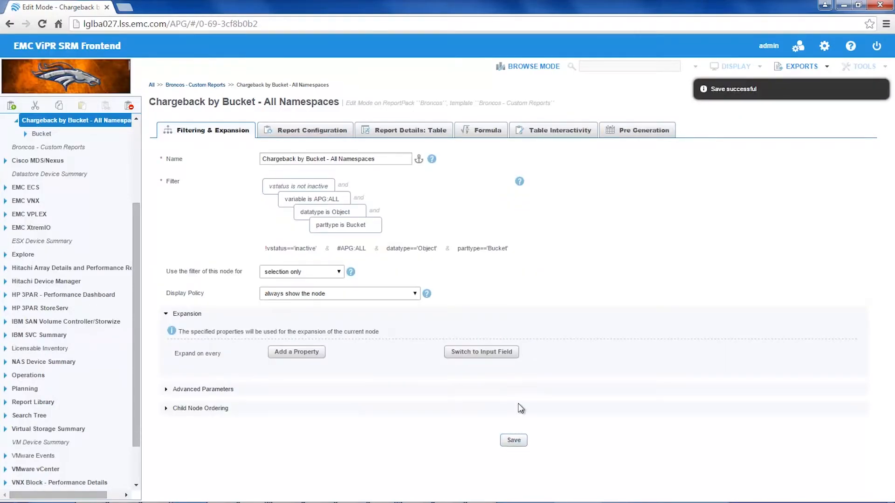
Check the report in browse mode, return to edit mode and add a property column named Namespace to its table details
{"action": "left_click", "coordinate": [518, 65]}
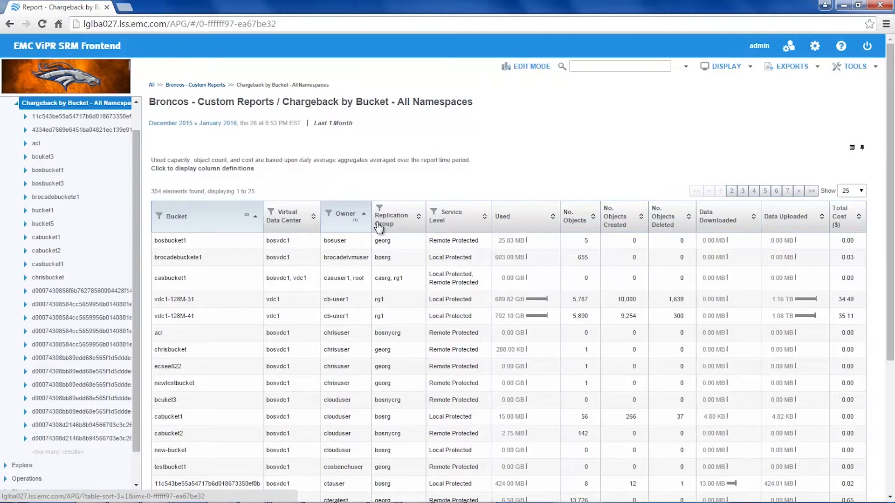
{"action": "left_click", "coordinate": [522, 68]}
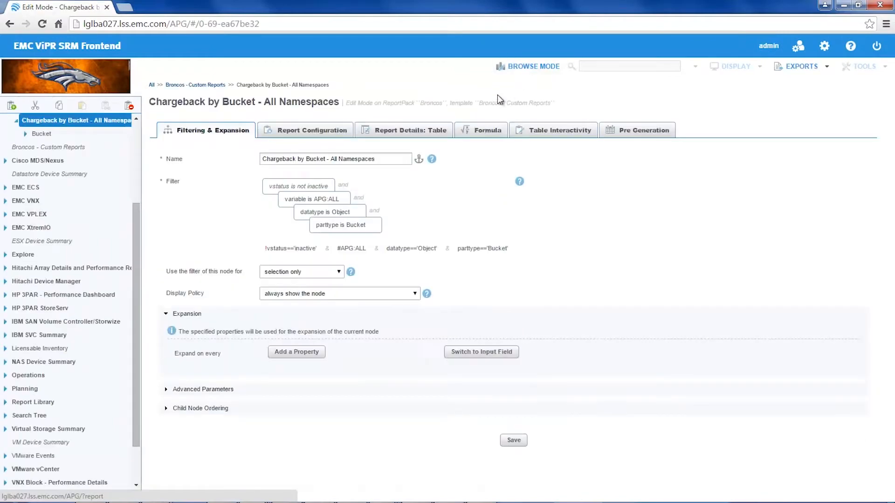
{"action": "left_click", "coordinate": [399, 131]}
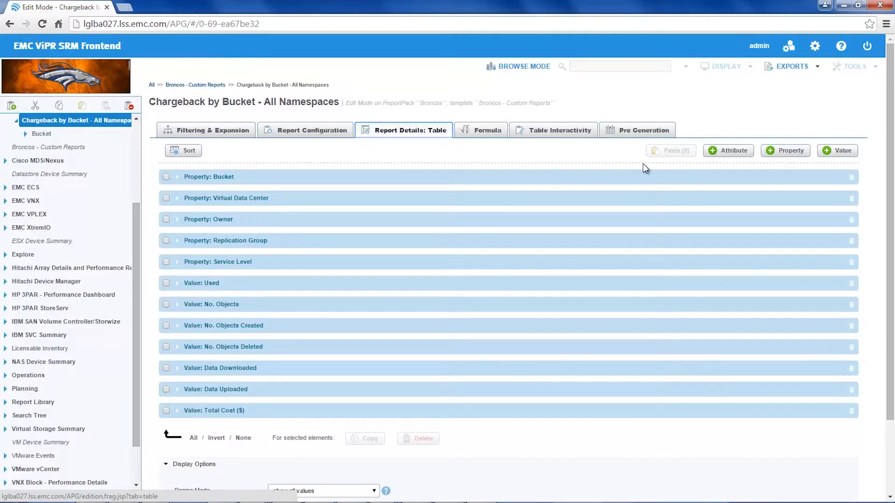
{"action": "left_click", "coordinate": [786, 157]}
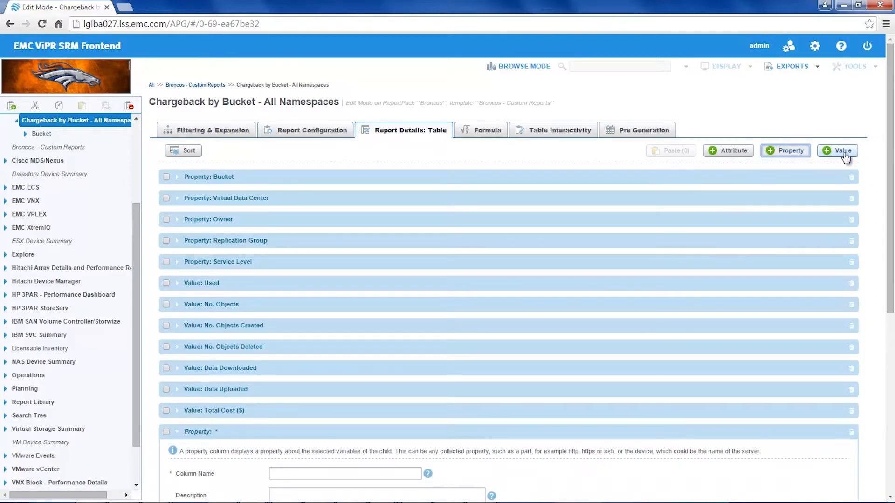
{"action": "scroll", "coordinate": [887, 208], "scroll_direction": "down", "scroll_amount": 1}
{"action": "scroll", "coordinate": [888, 209], "scroll_direction": "down", "scroll_amount": 4}
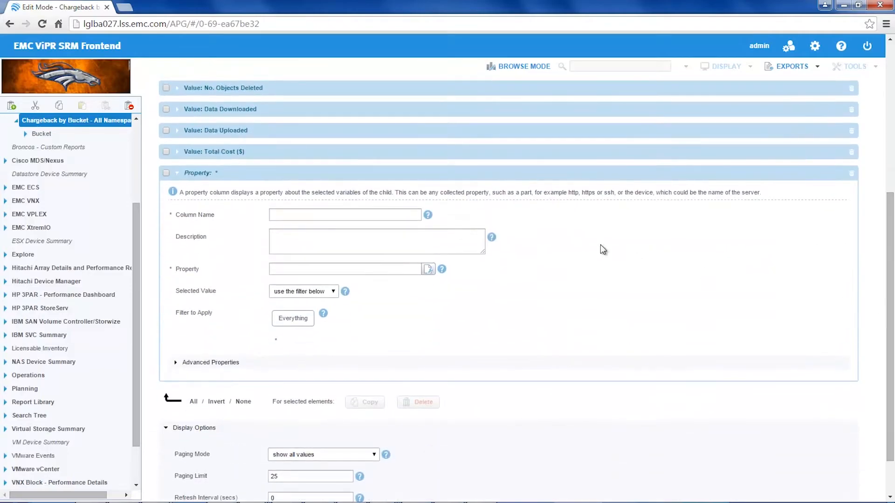
{"action": "left_click", "coordinate": [337, 216]}
{"action": "type", "text": "Na"}
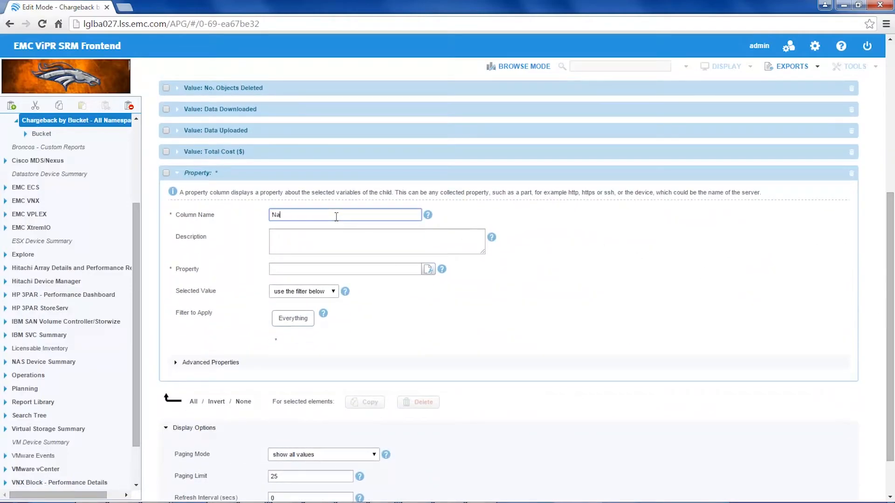
{"action": "type", "text": "mespace"}
Enter "Namespace in which the Bucket was created." as the description of the new Namespace column
{"action": "left_click", "coordinate": [336, 236]}
{"action": "type", "text": "NAME"}
{"action": "key", "text": "BackSpace"}
{"action": "key", "text": "BackSpace"}
{"action": "key", "text": "BackSpace"}
{"action": "key", "text": "Caps_Lock"}
{"action": "type", "text": "a"}
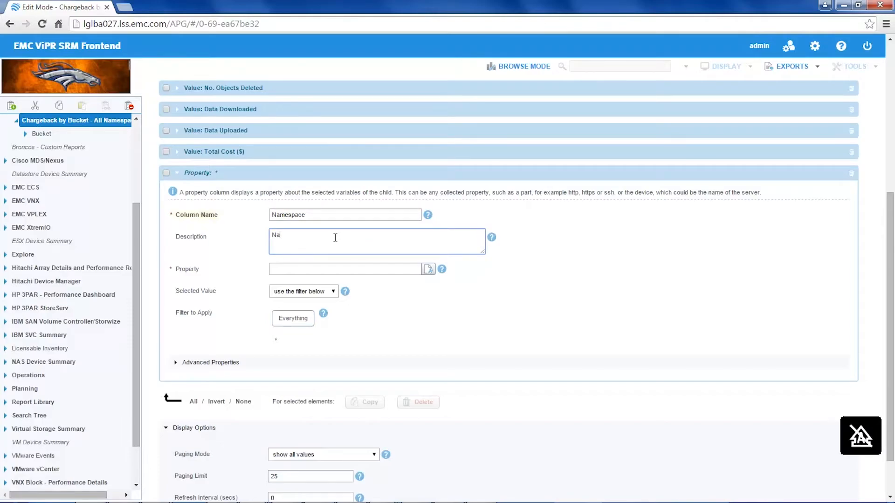
{"action": "type", "text": "mespace in which th"}
{"action": "type", "text": "is Bucket was"}
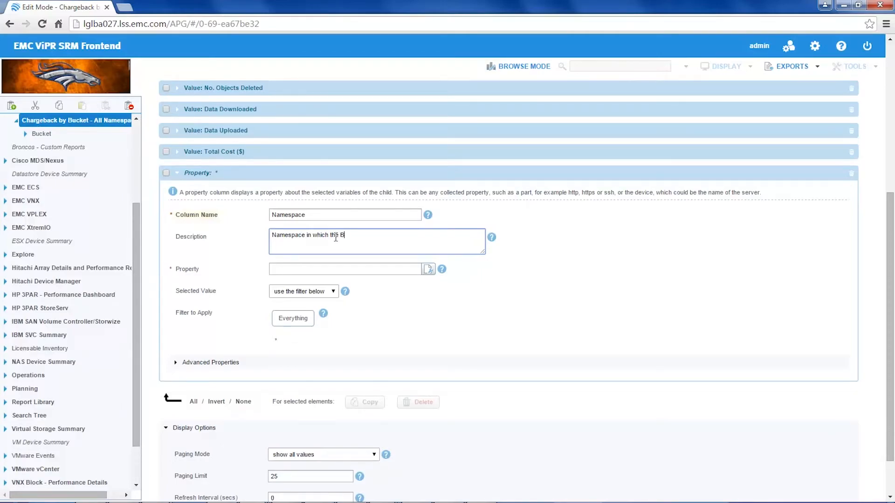
{"action": "type", "text": " created."}
Assign the ns property to the Namespace column and move the column directly below Bucket
{"action": "left_click", "coordinate": [313, 270]}
{"action": "type", "text": "ns"}
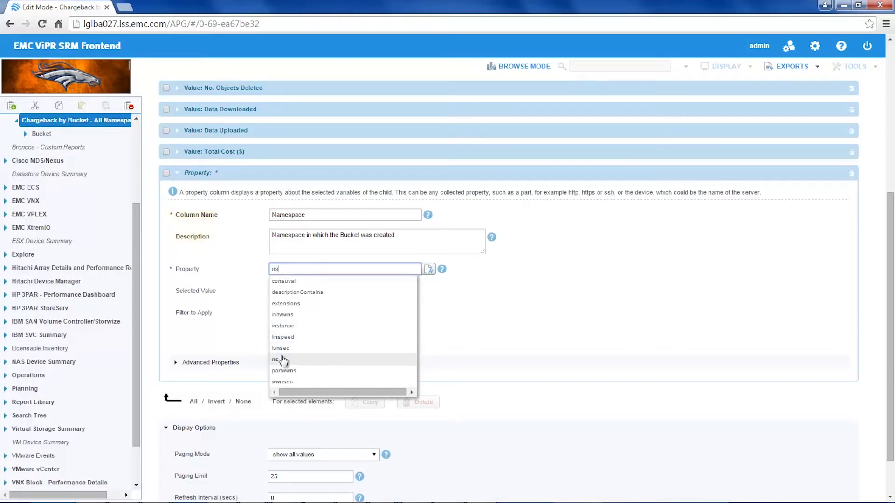
{"action": "left_click", "coordinate": [282, 360]}
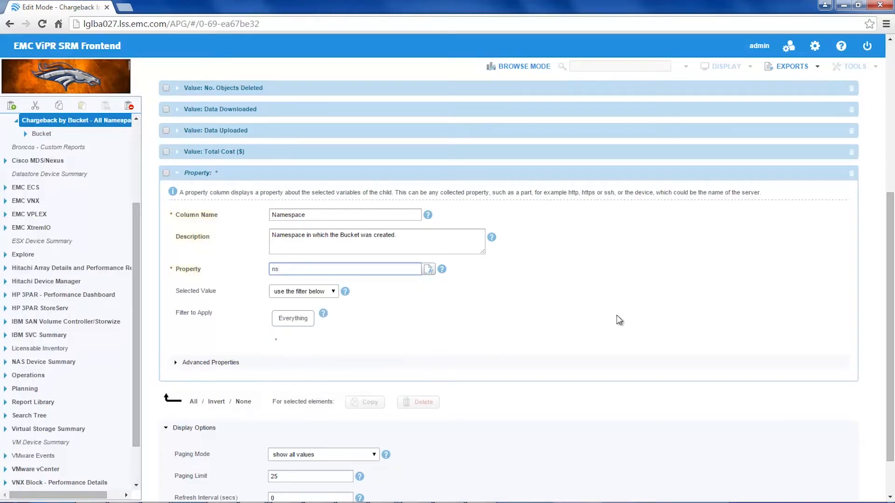
{"action": "left_click_drag", "start_coordinate": [887, 252], "coordinate": [892, 95]}
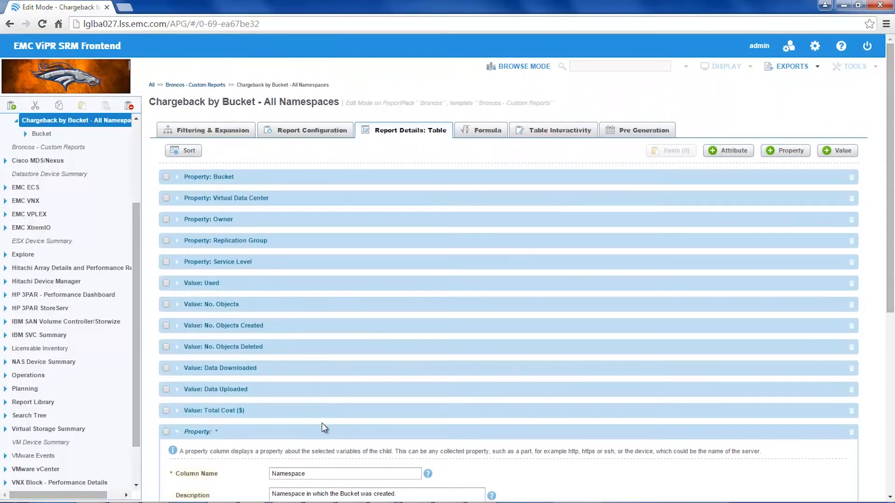
{"action": "left_click_drag", "start_coordinate": [324, 429], "coordinate": [323, 192]}
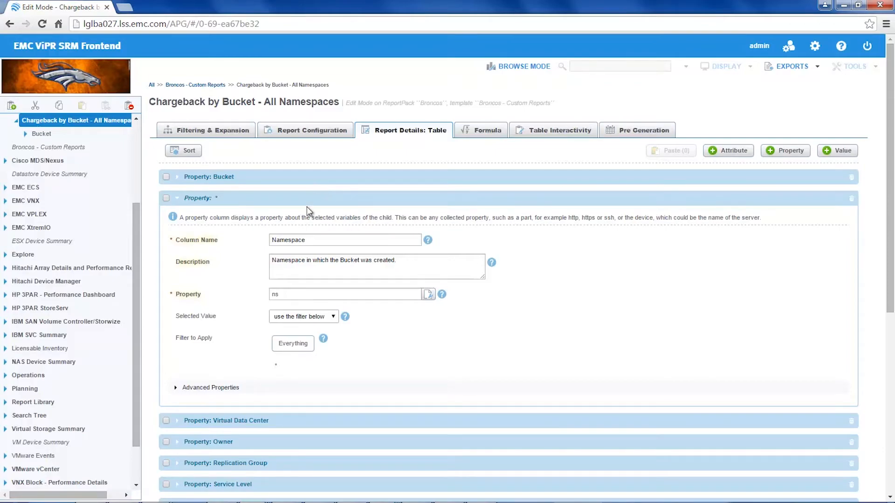
Place Owner ahead of Bucket in the table's column sorting order
{"action": "left_click", "coordinate": [189, 151]}
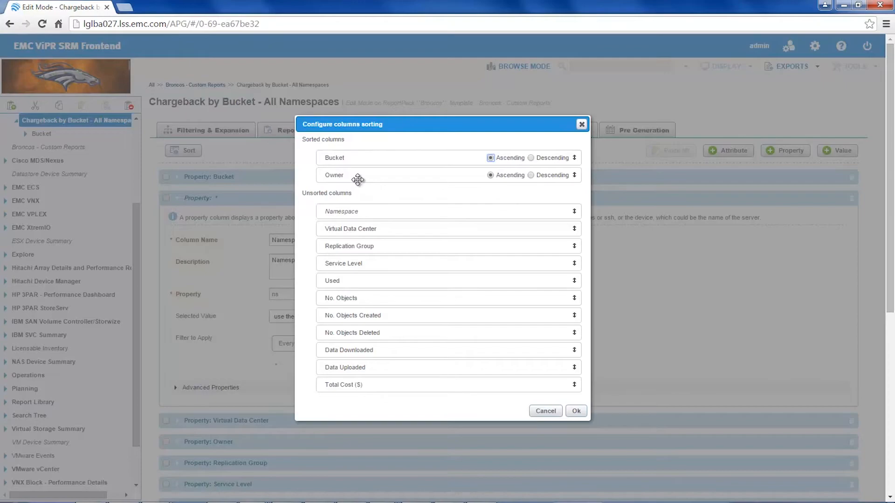
{"action": "left_click_drag", "start_coordinate": [357, 178], "coordinate": [357, 161]}
{"action": "left_click", "coordinate": [576, 412]}
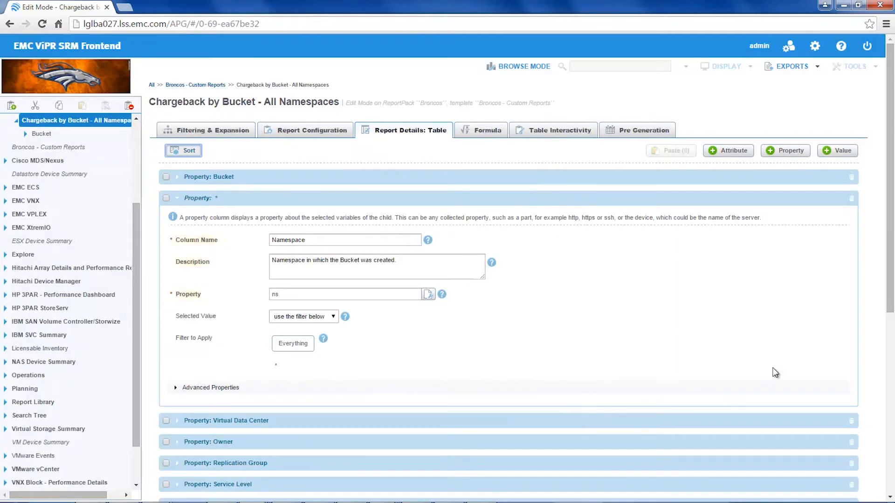
Delete the Total Cost ($) value column from the table and save the report
{"action": "scroll", "coordinate": [890, 261], "scroll_direction": "down", "scroll_amount": 6}
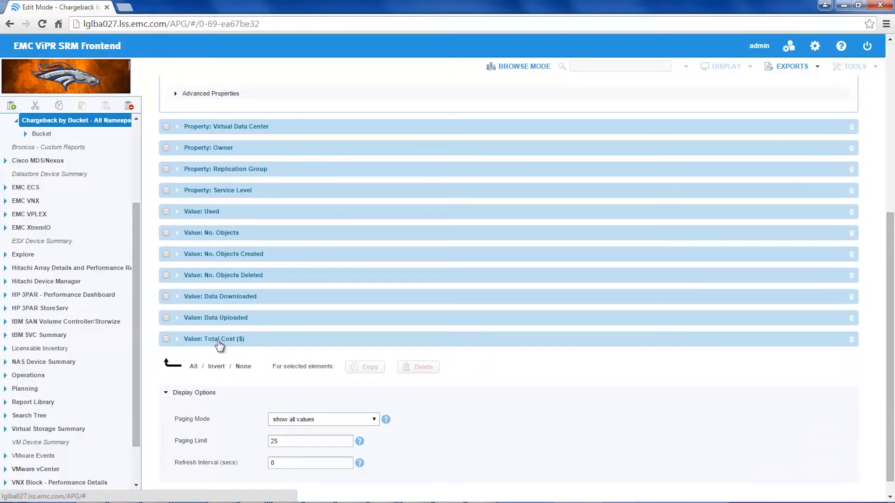
{"action": "left_click", "coordinate": [166, 338]}
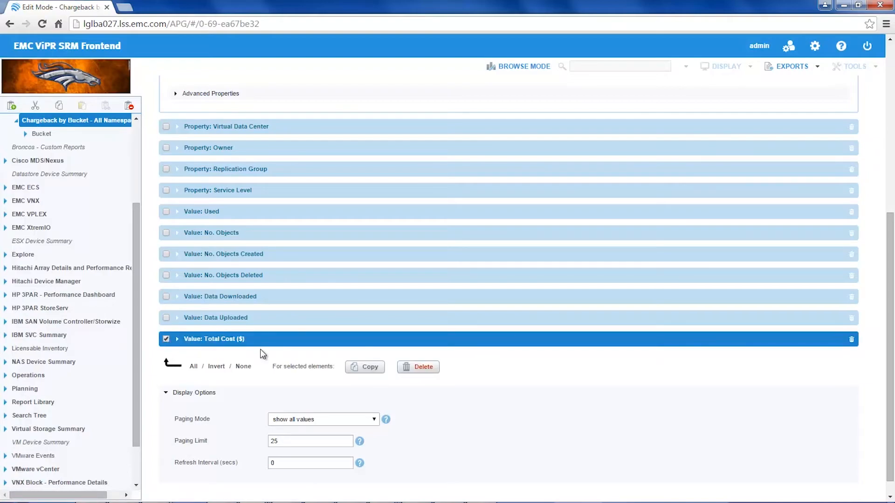
{"action": "left_click", "coordinate": [412, 368]}
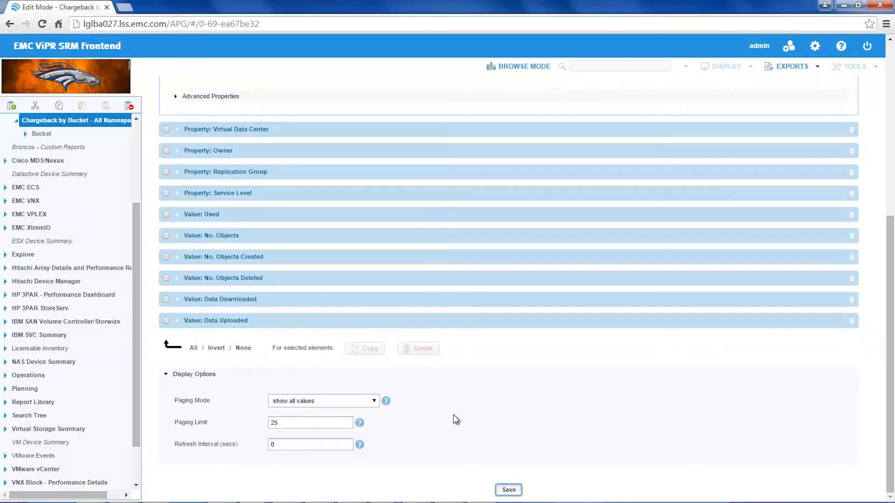
{"action": "left_click", "coordinate": [508, 490]}
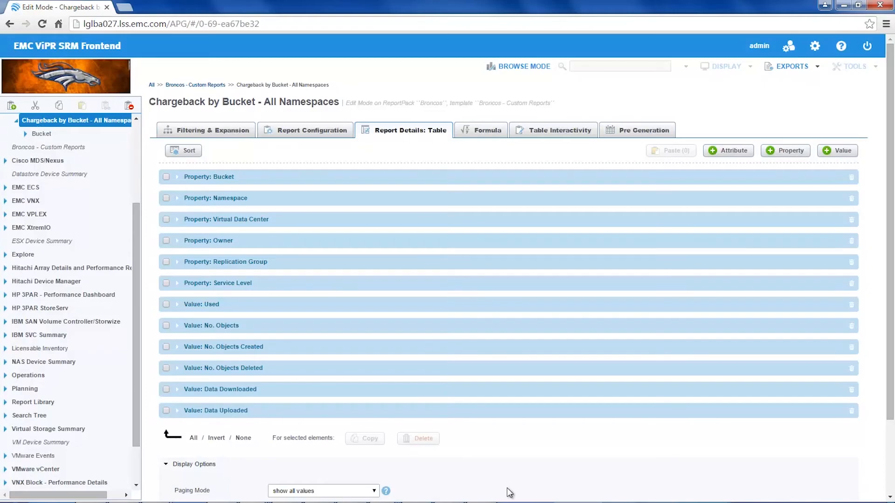
Try to set the report's default duration to the previous 1 month and save the configuration
{"action": "left_click", "coordinate": [306, 134]}
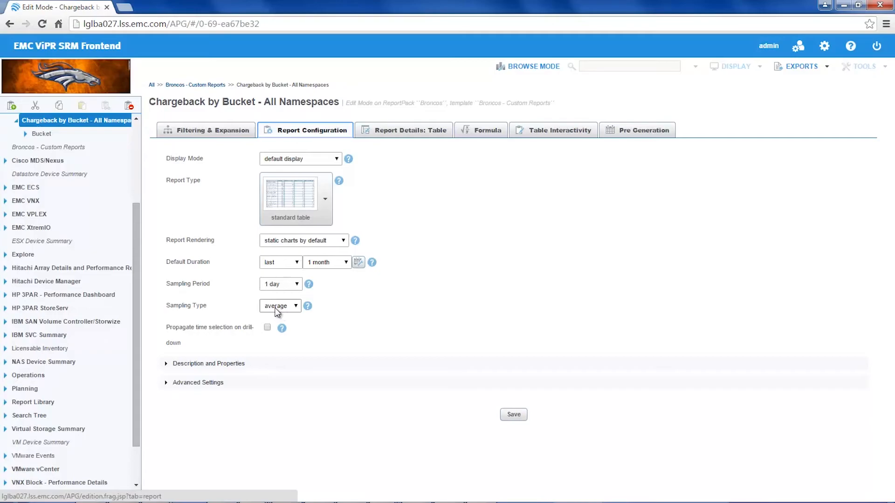
{"action": "left_click", "coordinate": [298, 266]}
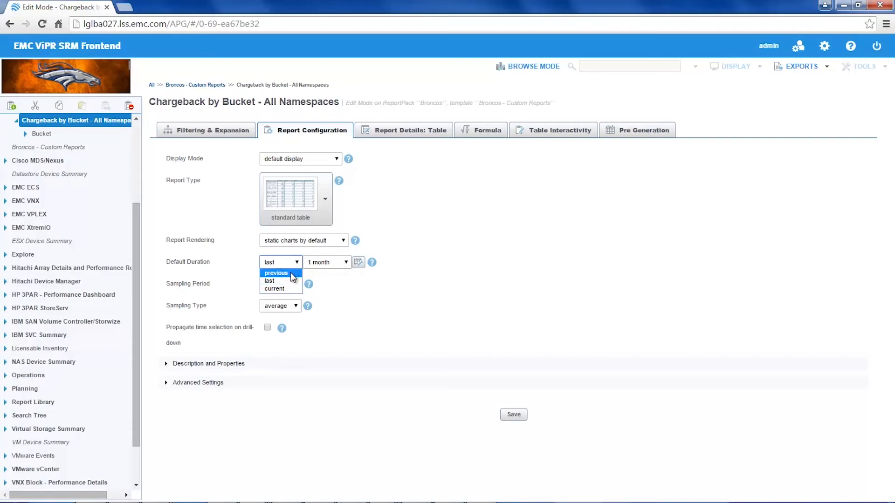
{"action": "left_click", "coordinate": [293, 275]}
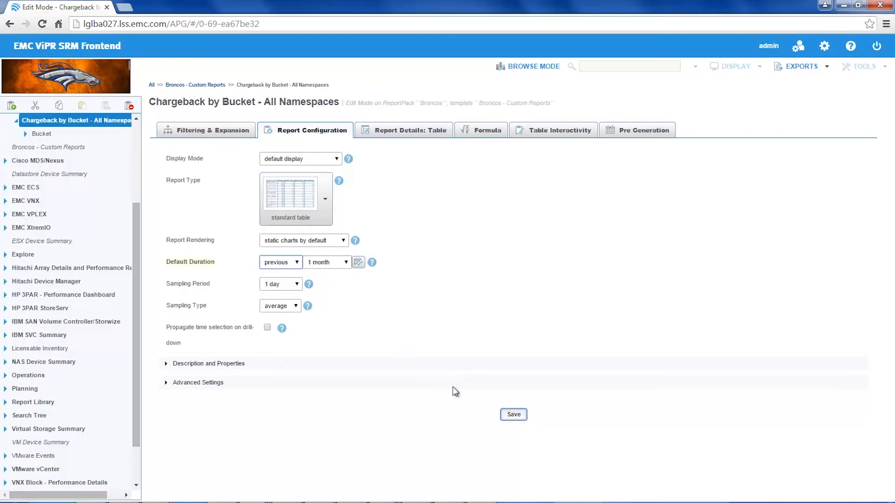
{"action": "left_click", "coordinate": [511, 420]}
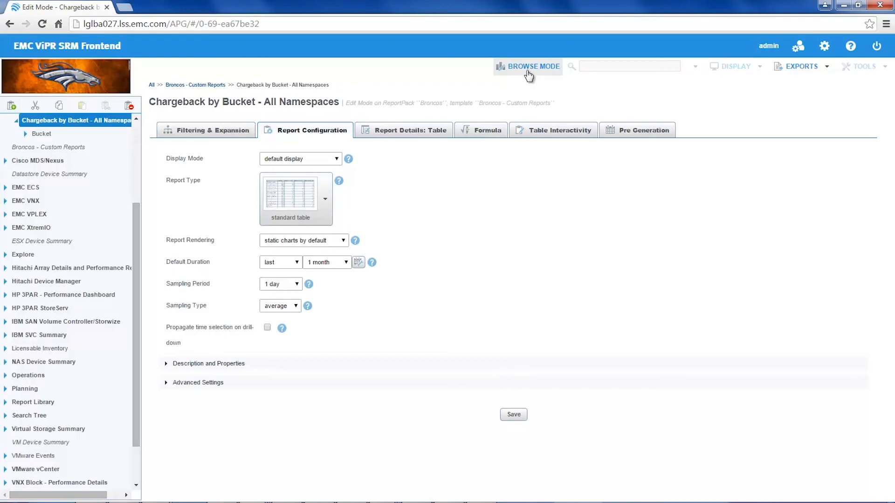
View the customized report in browse mode and check its columns, including the Data Uploaded definition
{"action": "left_click", "coordinate": [525, 70]}
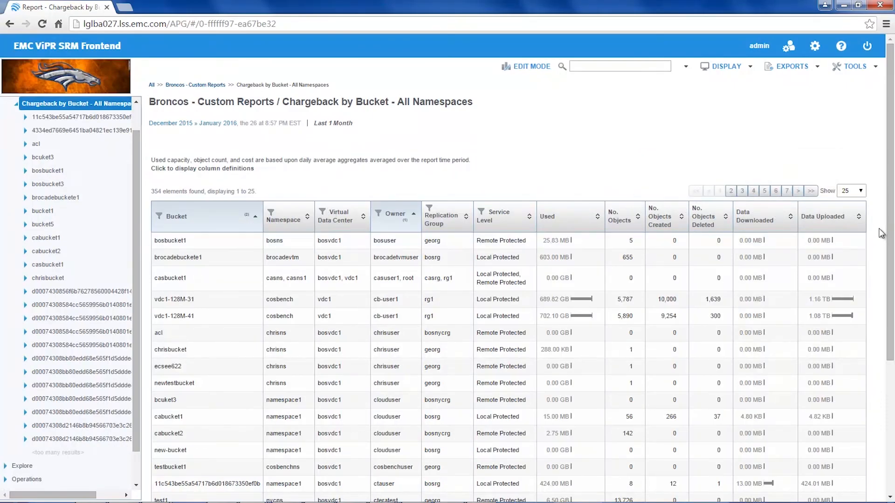
{"action": "mouse_move", "coordinate": [849, 223]}
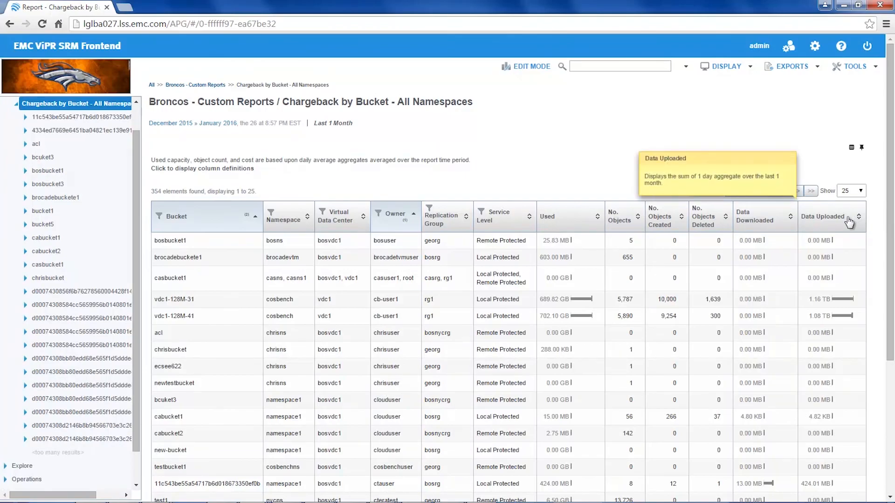